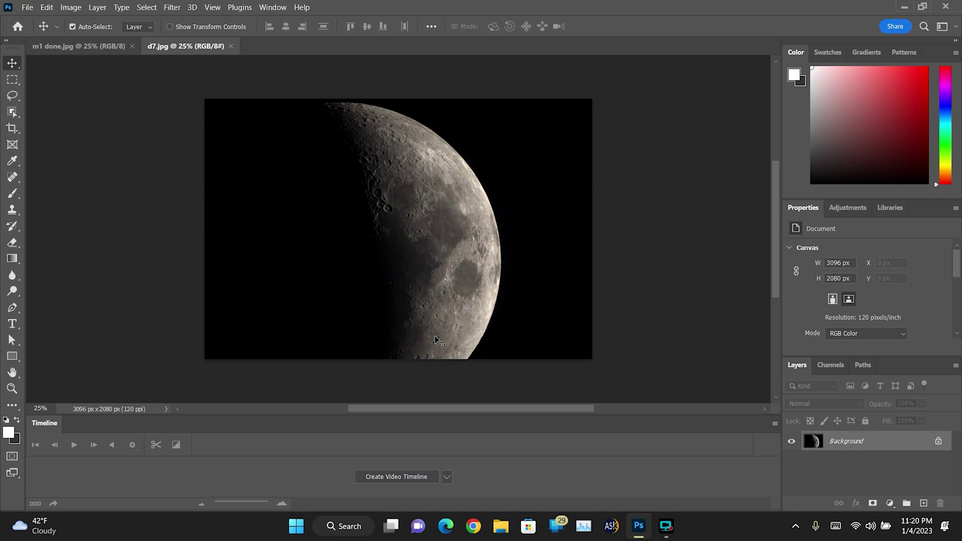
Step: Compare the grey moon photo d7.jpg with the finished colour moon image
{"action": "left_click", "coordinate": [77, 50]}
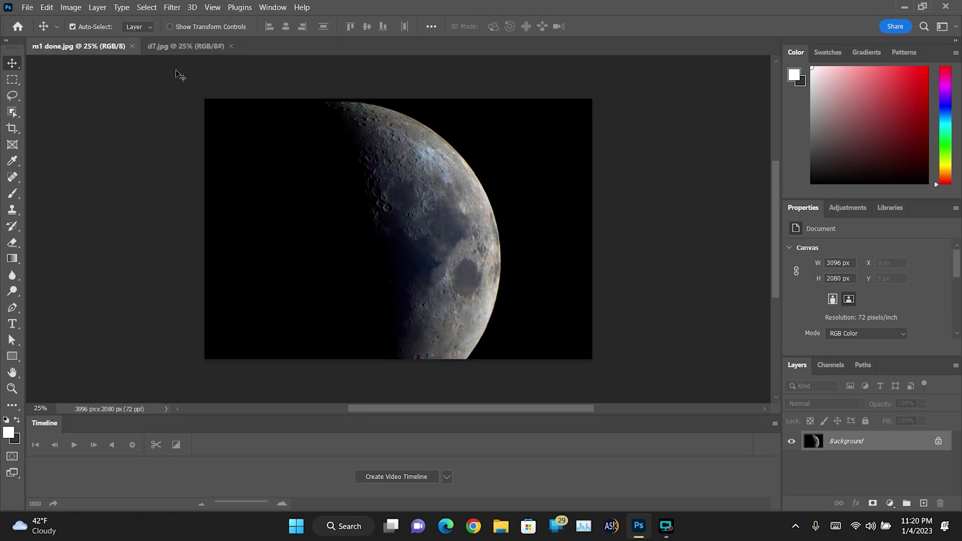
{"action": "left_click", "coordinate": [185, 44]}
{"action": "left_click", "coordinate": [111, 47]}
{"action": "left_click", "coordinate": [189, 43]}
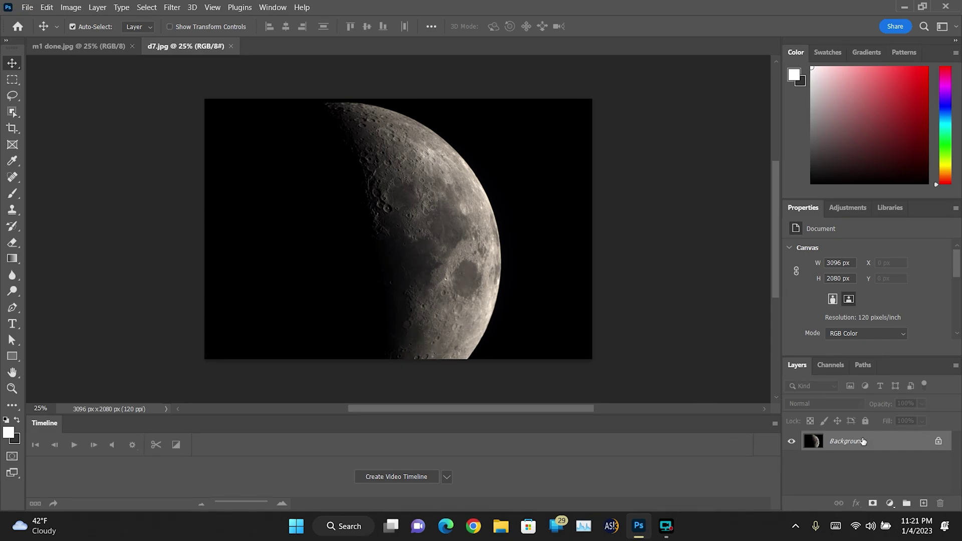
Step: Duplicate Background, hide the copy, and paste a merged copy of the canvas as Layer 1
{"action": "left_click_drag", "start_coordinate": [864, 444], "coordinate": [923, 505]}
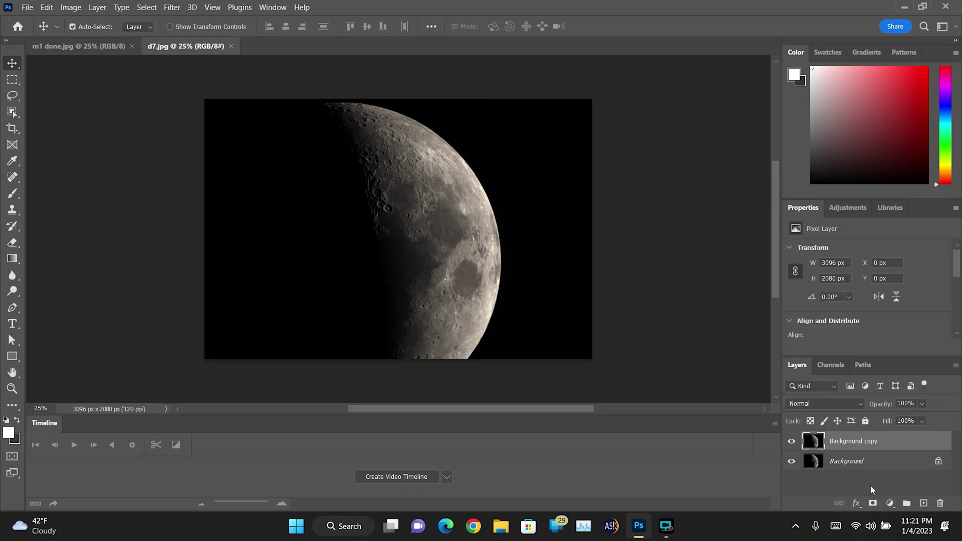
{"action": "left_click", "coordinate": [790, 441]}
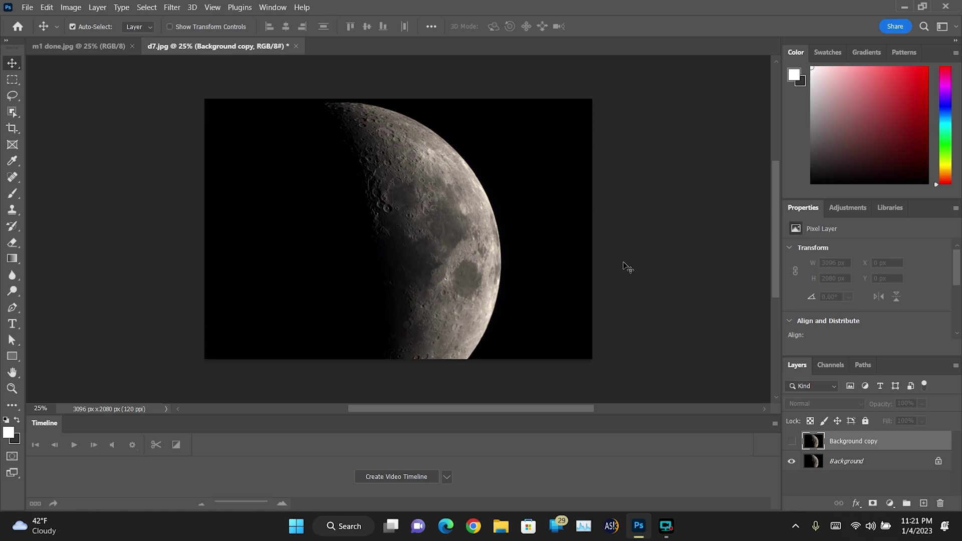
{"action": "key", "text": "ctrl+a"}
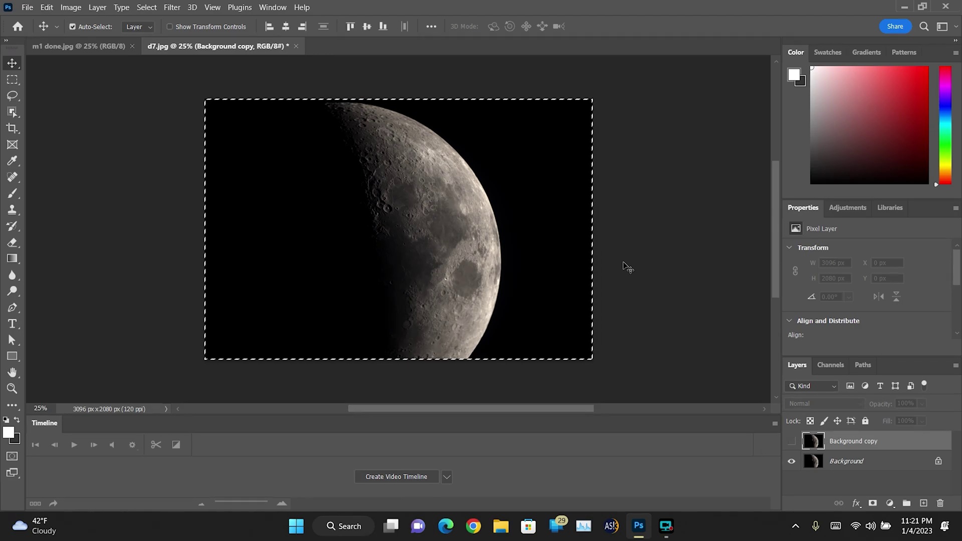
{"action": "key", "text": "ctrl"}
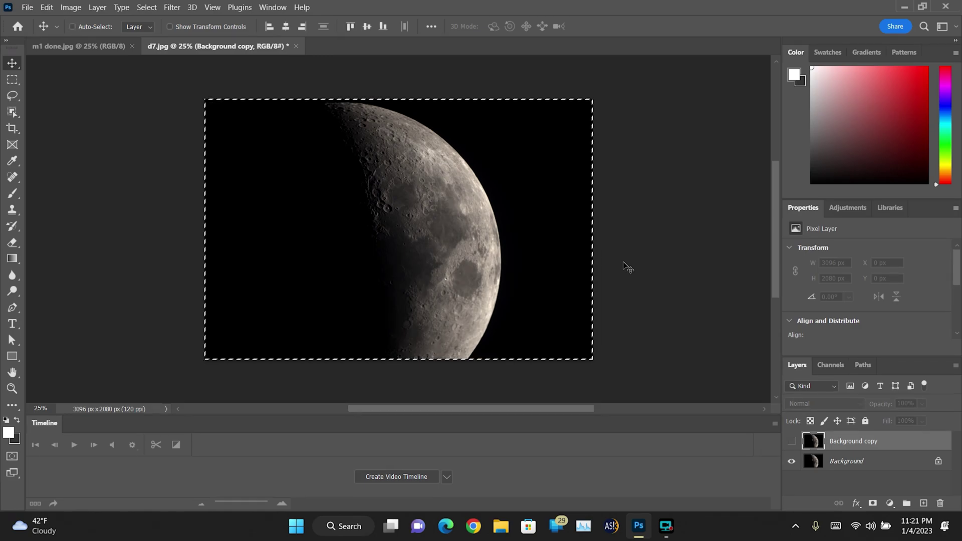
{"action": "key", "text": "ctrl+c"}
{"action": "key", "text": "ctrl+v"}
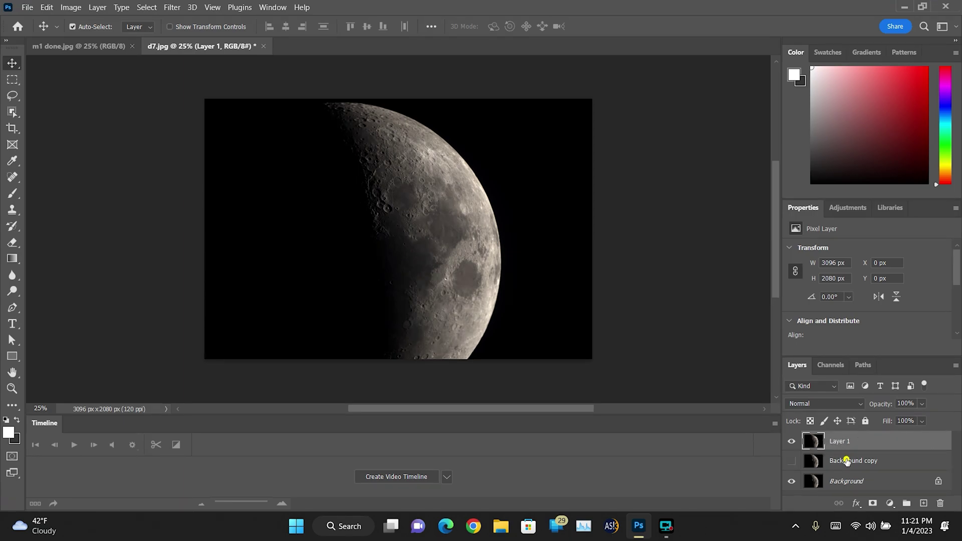
Step: Delete the hidden Background copy layer and apply Image > Auto Color to Layer 1
{"action": "left_click_drag", "start_coordinate": [846, 460], "coordinate": [940, 505]}
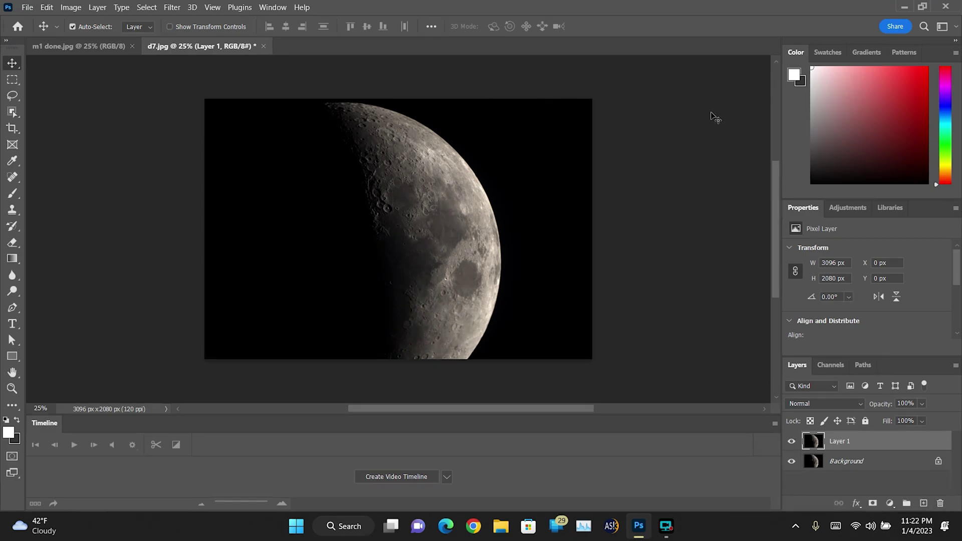
{"action": "left_click", "coordinate": [70, 7]}
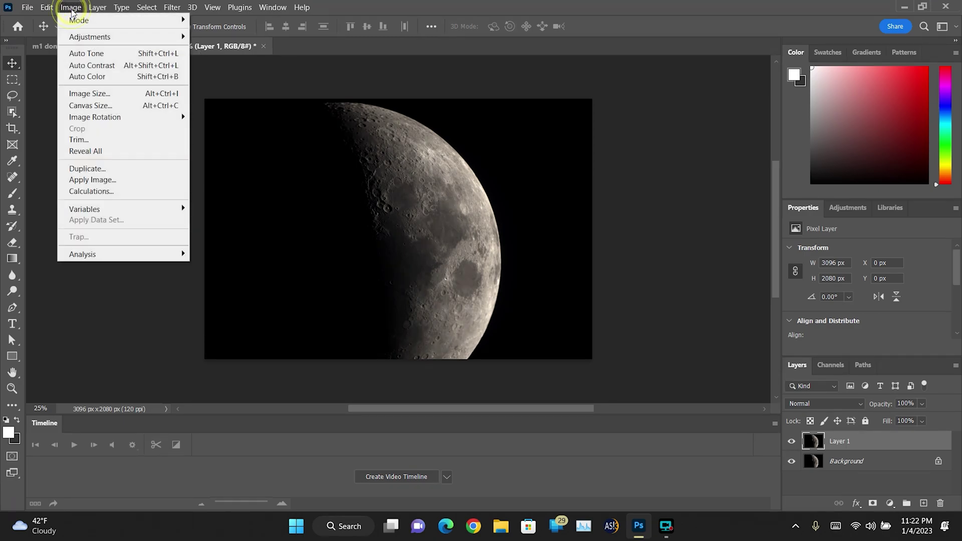
{"action": "left_click", "coordinate": [79, 79]}
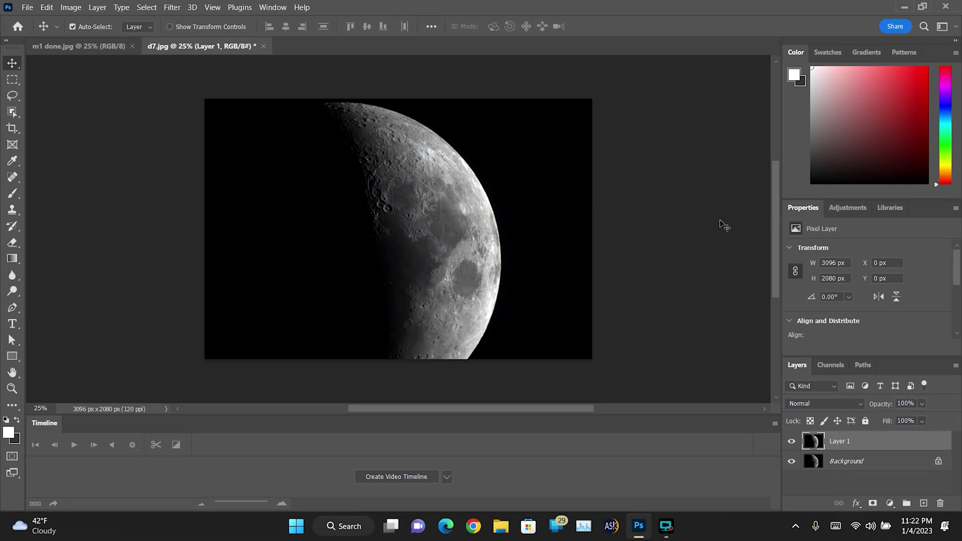
Step: Add an Exposure adjustment layer and lower its exposure to -0.72
{"action": "left_click", "coordinate": [850, 208]}
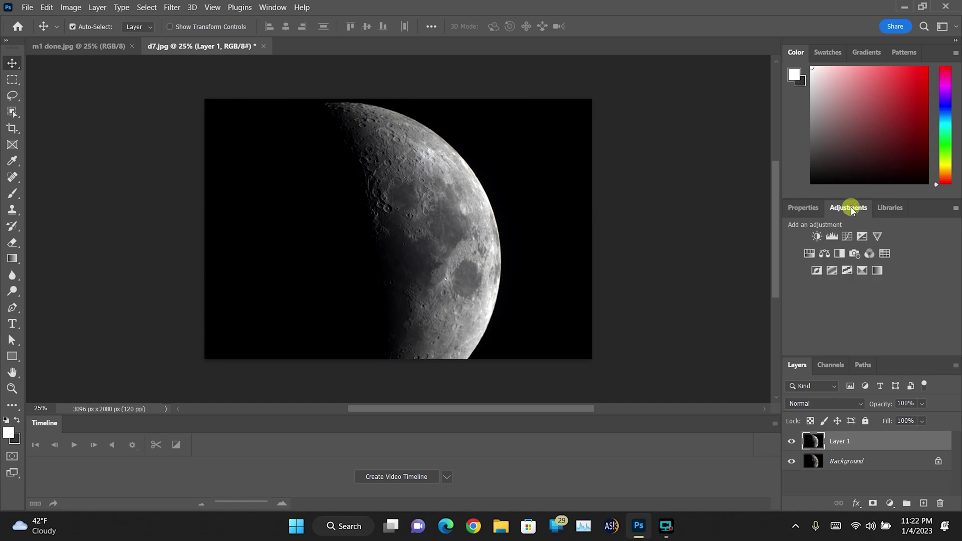
{"action": "left_click", "coordinate": [862, 236]}
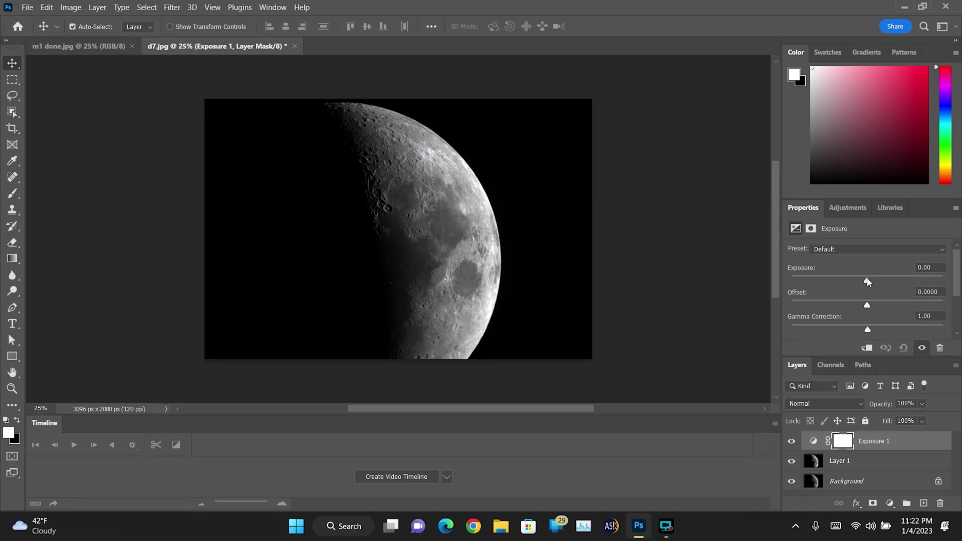
{"action": "left_click_drag", "start_coordinate": [866, 281], "coordinate": [860, 285]}
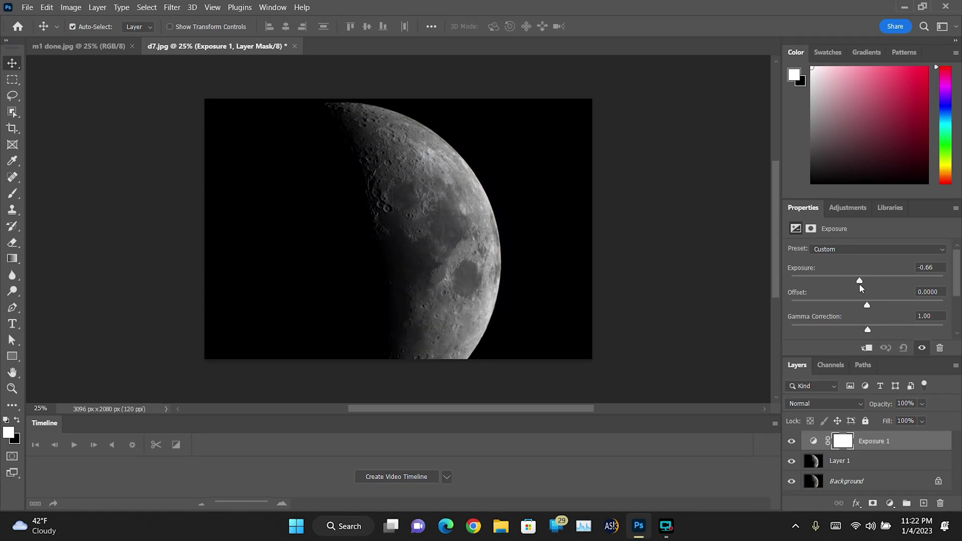
{"action": "left_click_drag", "start_coordinate": [859, 285], "coordinate": [859, 284]}
Step: Add a Brightness/Contrast adjustment layer with brightness -12 and contrast 8
{"action": "left_click", "coordinate": [847, 209]}
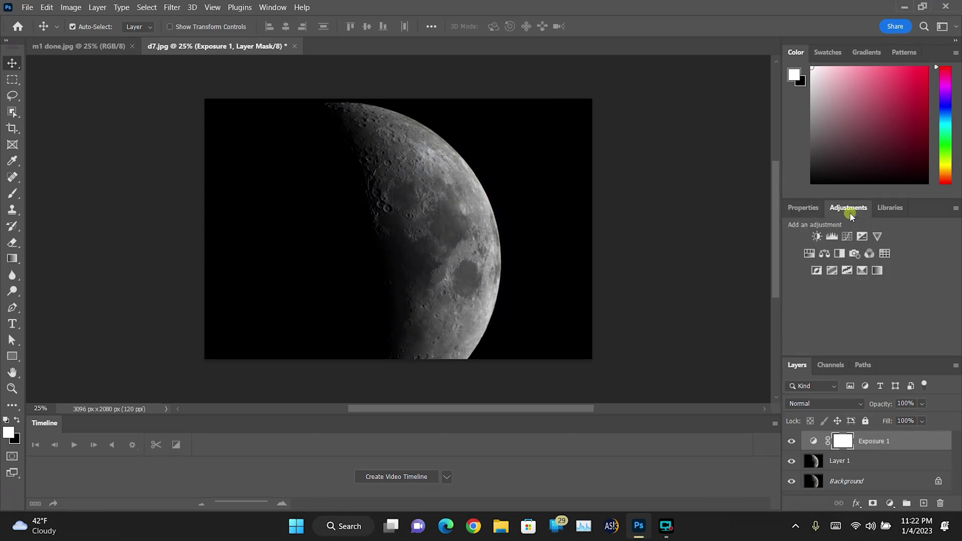
{"action": "left_click", "coordinate": [819, 237]}
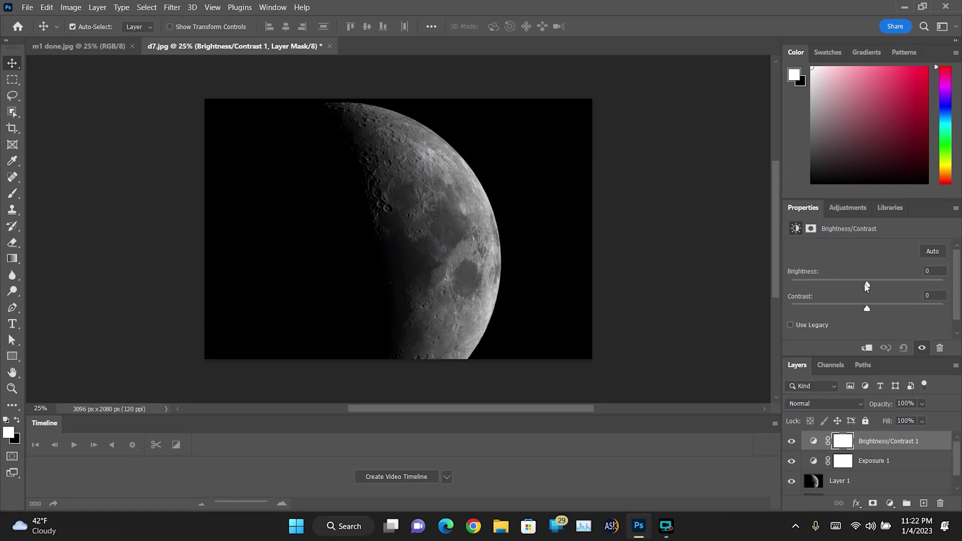
{"action": "left_click", "coordinate": [867, 285]}
{"action": "left_click_drag", "start_coordinate": [867, 287], "coordinate": [873, 310]}
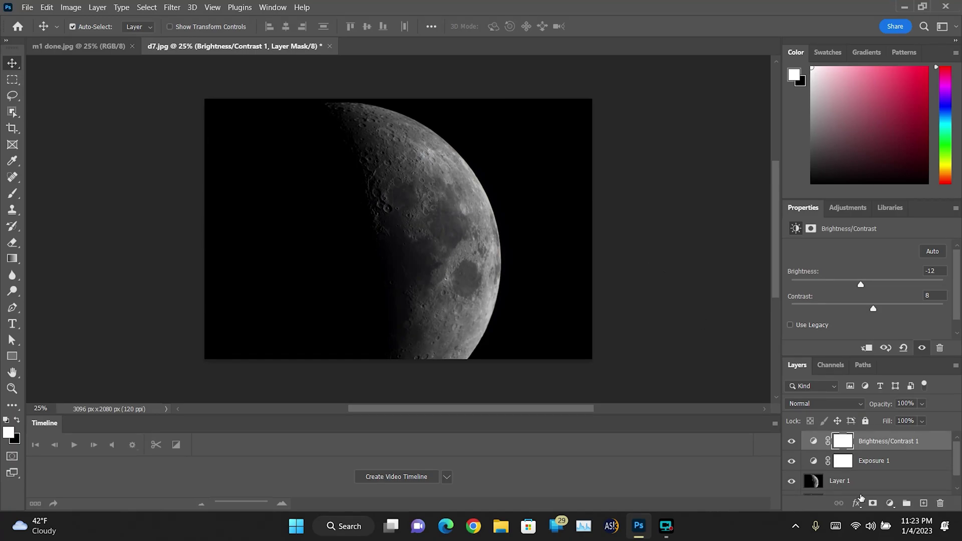
Step: Add a Hue/Saturation adjustment layer and raise its saturation to +86
{"action": "left_click", "coordinate": [894, 508]}
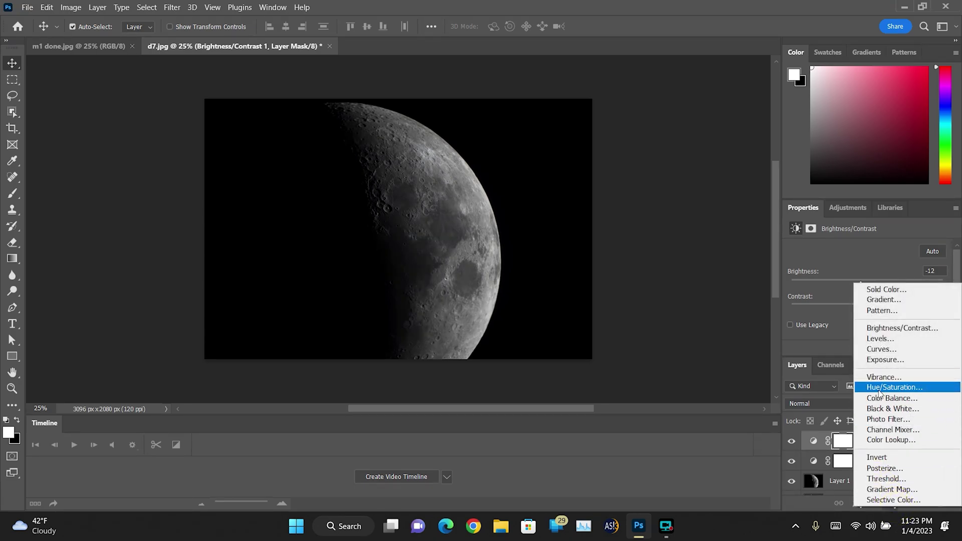
{"action": "left_click", "coordinate": [883, 389]}
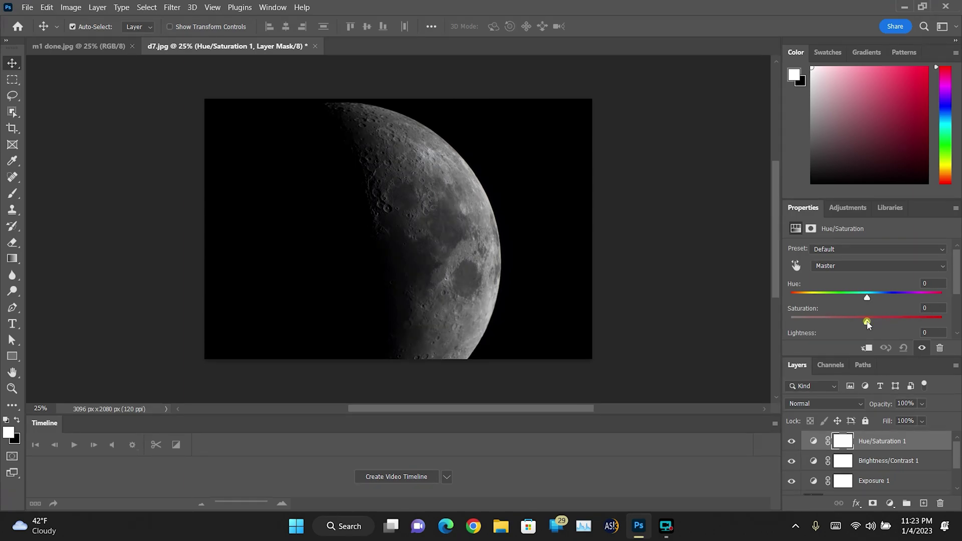
{"action": "mouse_move", "coordinate": [867, 321]}
{"action": "left_mouse_down"}
{"action": "mouse_move", "coordinate": [946, 335]}
{"action": "mouse_move", "coordinate": [868, 327]}
{"action": "left_mouse_up"}
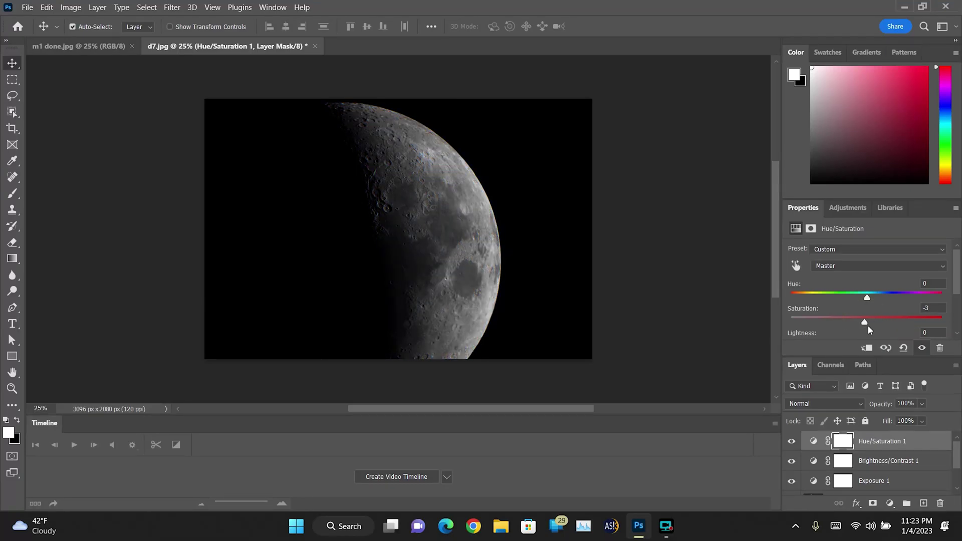
{"action": "left_click", "coordinate": [934, 306]}
{"action": "type", "text": "0"}
{"action": "left_click", "coordinate": [939, 308]}
{"action": "key", "text": "Up"}
{"action": "key", "text": "Up"}
{"action": "key", "text": "Up"}
{"action": "key", "text": "Up"}
{"action": "key", "text": "Up"}
{"action": "key", "text": "Up"}
{"action": "key", "text": "Up"}
{"action": "key", "text": "Up"}
{"action": "key", "text": "Up"}
{"action": "key", "text": "Up"}
{"action": "key", "text": "Up"}
{"action": "key", "text": "Up"}
{"action": "key", "text": "Up"}
{"action": "key", "text": "Up"}
{"action": "key", "text": "Up"}
{"action": "key", "text": "Up"}
{"action": "key", "text": "Up"}
{"action": "key", "text": "Up"}
{"action": "key", "text": "Up"}
{"action": "key", "text": "Up"}
{"action": "key", "text": "Up"}
{"action": "key", "text": "Up"}
{"action": "key", "text": "Up"}
{"action": "key", "text": "Up"}
{"action": "key", "text": "Up"}
{"action": "key", "text": "Up"}
{"action": "key", "text": "Up"}
{"action": "key", "text": "Up"}
{"action": "key", "text": "Up"}
{"action": "key", "text": "Up"}
{"action": "key", "text": "Up"}
{"action": "key", "text": "Up"}
{"action": "key", "text": "Up"}
{"action": "key", "text": "Up"}
{"action": "key", "text": "Up"}
{"action": "key", "text": "Up"}
{"action": "key", "text": "Up"}
{"action": "key", "text": "Up"}
{"action": "key", "text": "Up"}
{"action": "key", "text": "Up"}
{"action": "key", "text": "Up"}
{"action": "key", "text": "Up"}
{"action": "key", "text": "Up"}
{"action": "key", "text": "Up"}
{"action": "key", "text": "Up"}
{"action": "key", "text": "Up"}
{"action": "key", "text": "Up"}
{"action": "key", "text": "Up"}
{"action": "key", "text": "Up"}
{"action": "key", "text": "Up"}
{"action": "key", "text": "Up"}
{"action": "key", "text": "Up"}
{"action": "key", "text": "Up"}
{"action": "key", "text": "Up"}
{"action": "key", "text": "Up"}
{"action": "key", "text": "Up"}
{"action": "key", "text": "Up"}
{"action": "key", "text": "Up"}
{"action": "key", "text": "Up"}
{"action": "key", "text": "Up"}
{"action": "key", "text": "Up"}
{"action": "key", "text": "Up"}
{"action": "key", "text": "Up"}
{"action": "key", "text": "Up"}
{"action": "key", "text": "Up"}
{"action": "key", "text": "Up"}
{"action": "key", "text": "Up"}
{"action": "key", "text": "Up"}
{"action": "key", "text": "Up"}
{"action": "key", "text": "Up"}
{"action": "key", "text": "Up"}
{"action": "key", "text": "Up"}
{"action": "key", "text": "Up"}
{"action": "key", "text": "Up"}
{"action": "key", "text": "Up"}
Step: Add a Vibrance adjustment layer with vibrance raised to +30
{"action": "left_click", "coordinate": [842, 206]}
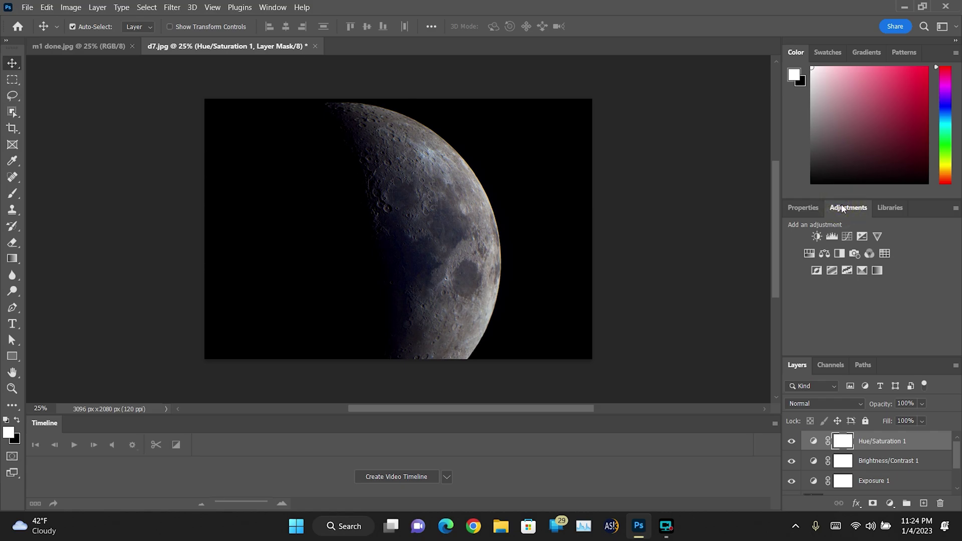
{"action": "left_click", "coordinate": [878, 236]}
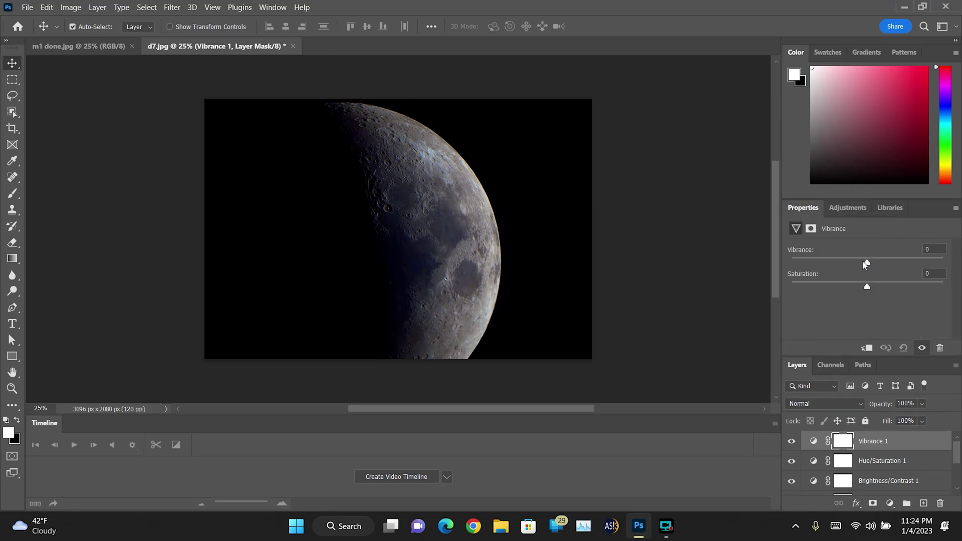
{"action": "left_click_drag", "start_coordinate": [866, 264], "coordinate": [890, 267]}
Step: Add a second Exposure adjustment layer with exposure lowered slightly
{"action": "left_click", "coordinate": [864, 210]}
{"action": "left_click", "coordinate": [861, 236]}
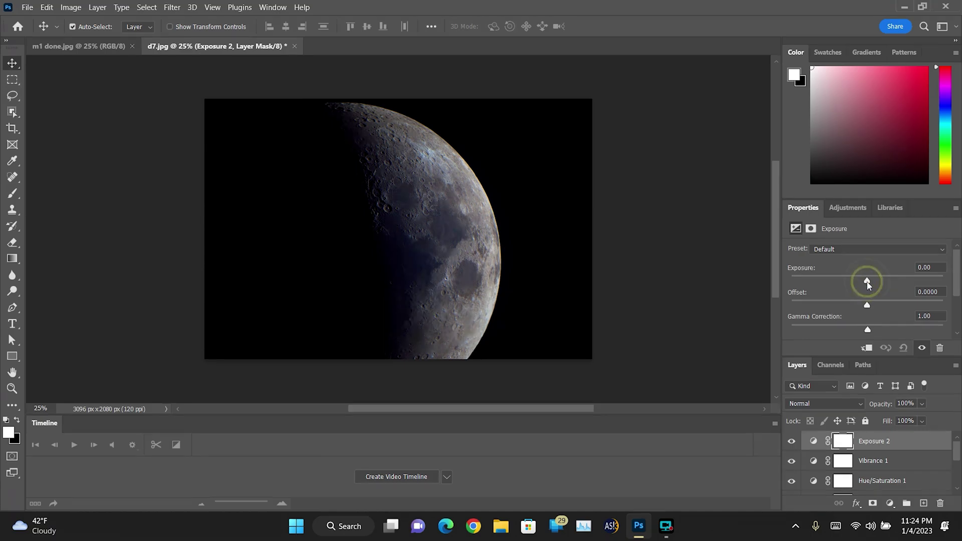
{"action": "left_click_drag", "start_coordinate": [868, 283], "coordinate": [866, 286]}
Step: Add a second Brightness/Contrast adjustment layer with brightness set to -12
{"action": "left_click", "coordinate": [846, 212]}
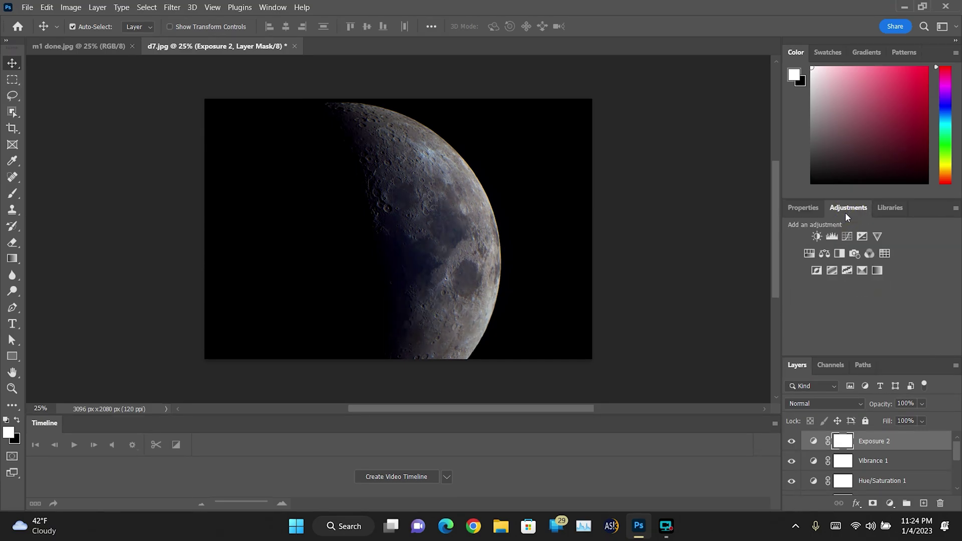
{"action": "left_click", "coordinate": [816, 236]}
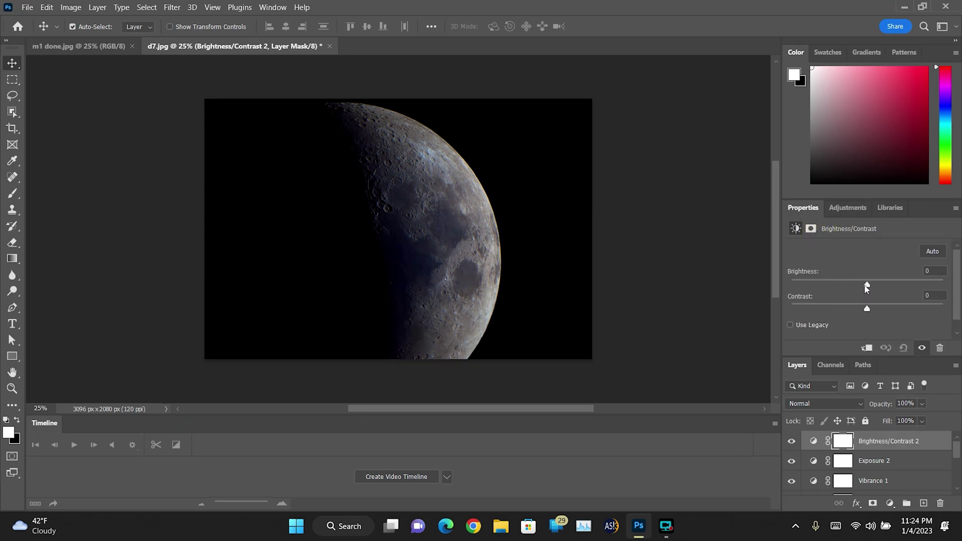
{"action": "left_click_drag", "start_coordinate": [866, 285], "coordinate": [861, 287]}
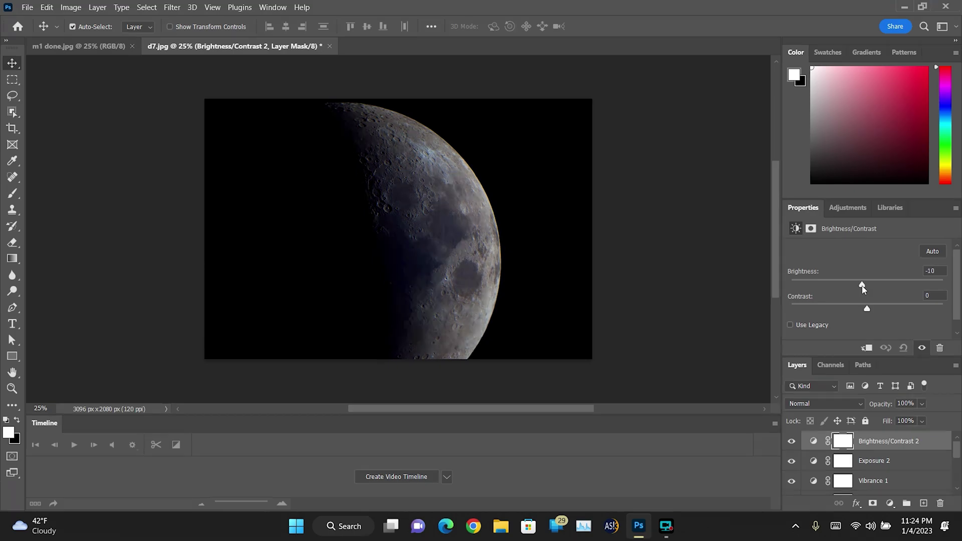
{"action": "left_click_drag", "start_coordinate": [863, 289], "coordinate": [861, 289]}
Step: Set the zoom to 35% and scroll to bring the moon's lit edge into view
{"action": "left_click", "coordinate": [40, 408]}
{"action": "type", "text": "35"}
{"action": "key", "text": "Return"}
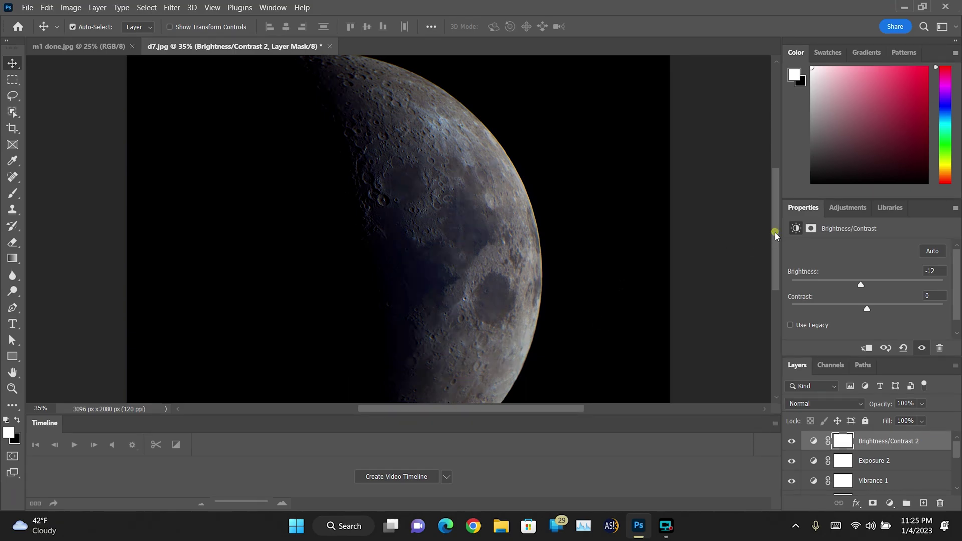
{"action": "mouse_move", "coordinate": [774, 232]}
{"action": "left_mouse_down"}
{"action": "mouse_move", "coordinate": [775, 248]}
{"action": "mouse_move", "coordinate": [773, 217]}
{"action": "mouse_move", "coordinate": [774, 245]}
{"action": "left_mouse_up"}
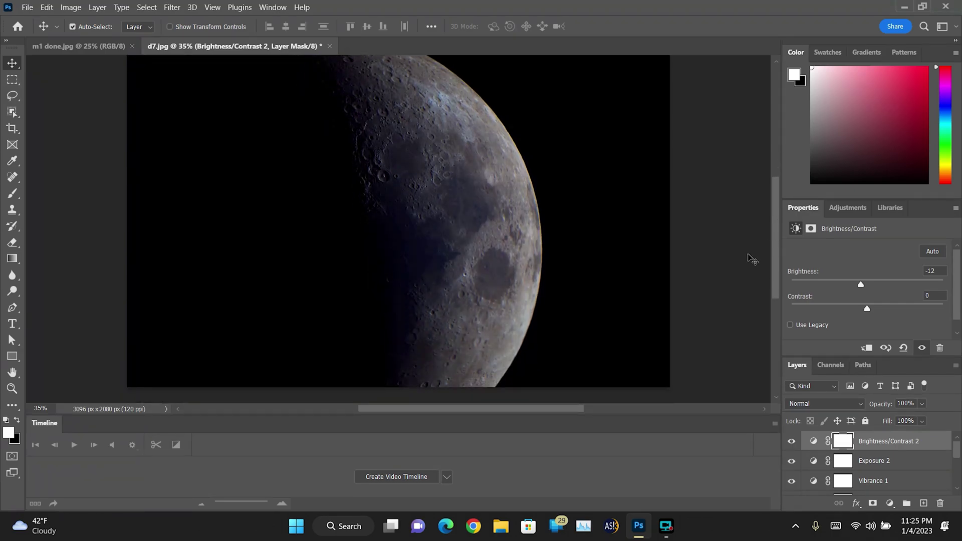